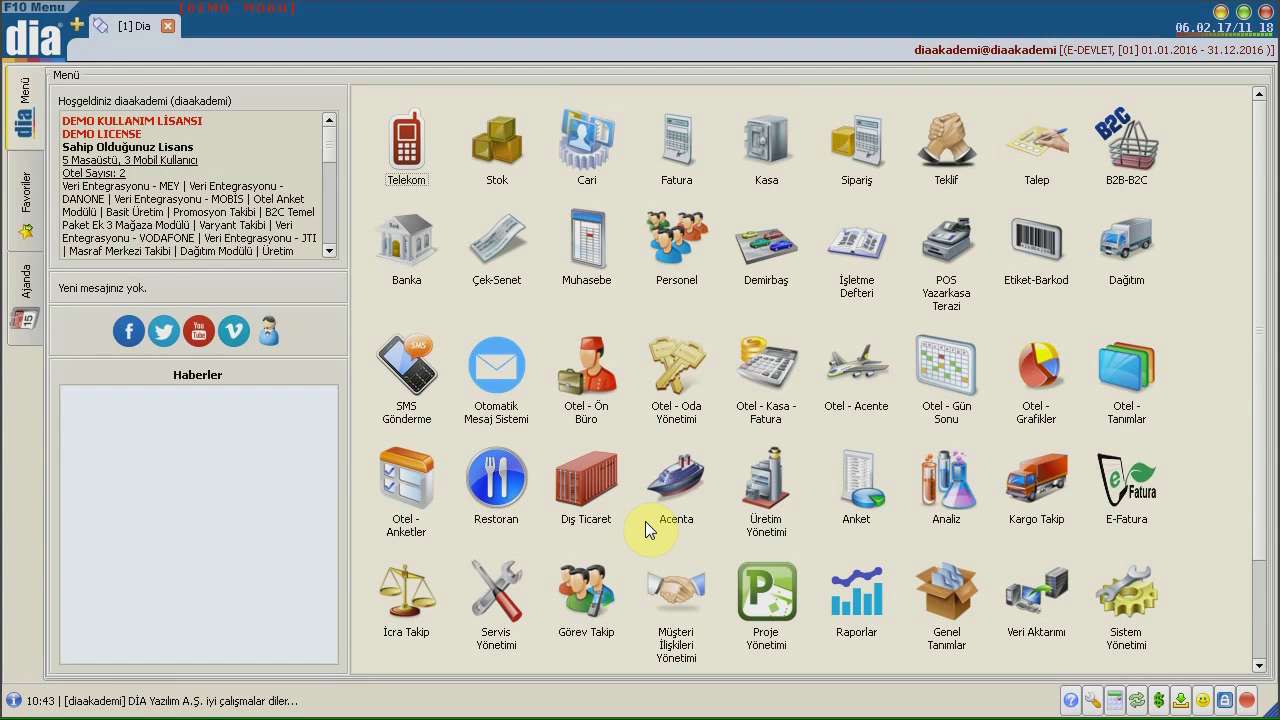
Search the program menu for "muhasebe fiş" and open the Muhasebe Fişleri <muh1200> screen.
{"action": "left_click", "coordinate": [60, 62]}
{"action": "left_click", "coordinate": [64, 80]}
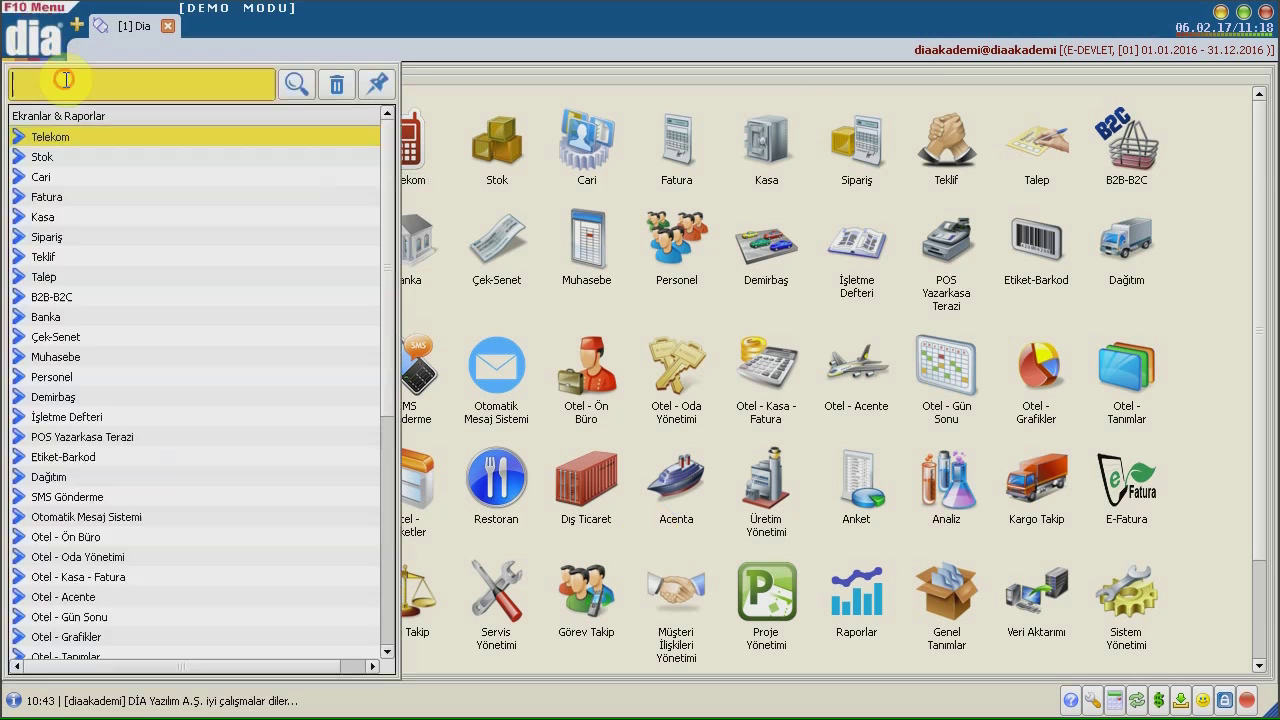
{"action": "type", "text": "muhasebe fiş"}
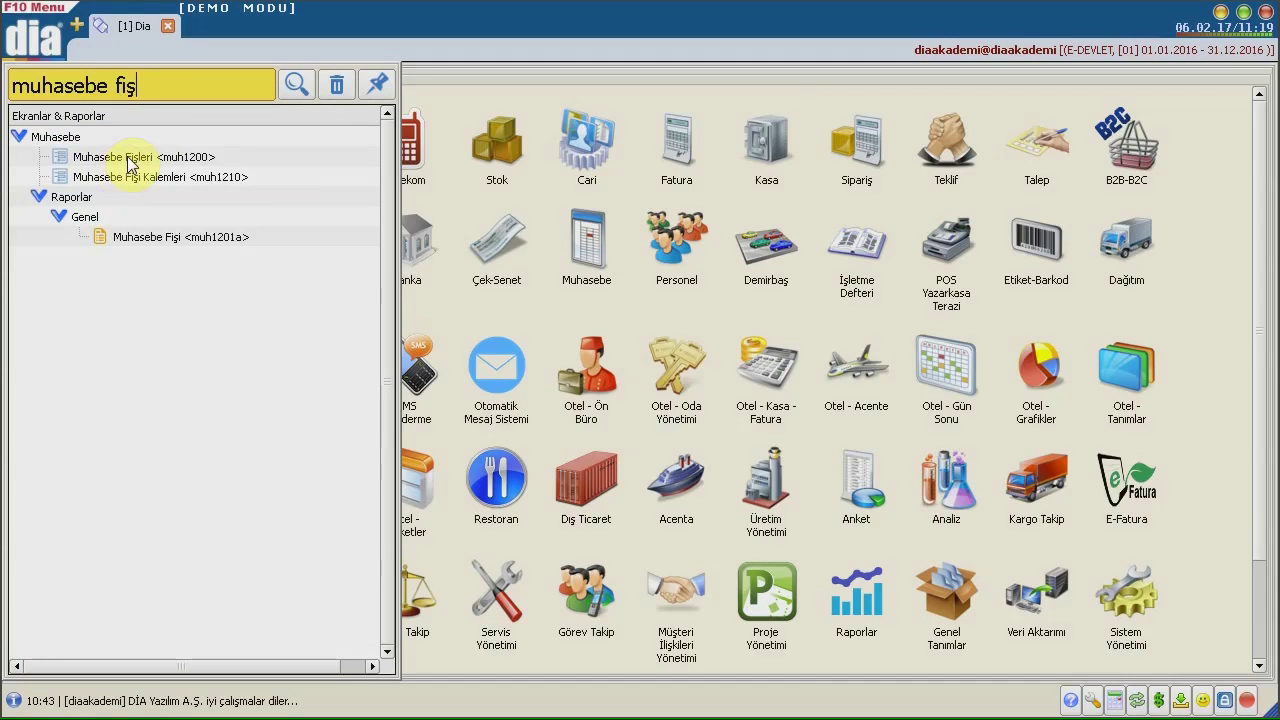
{"action": "double_click", "coordinate": [128, 164]}
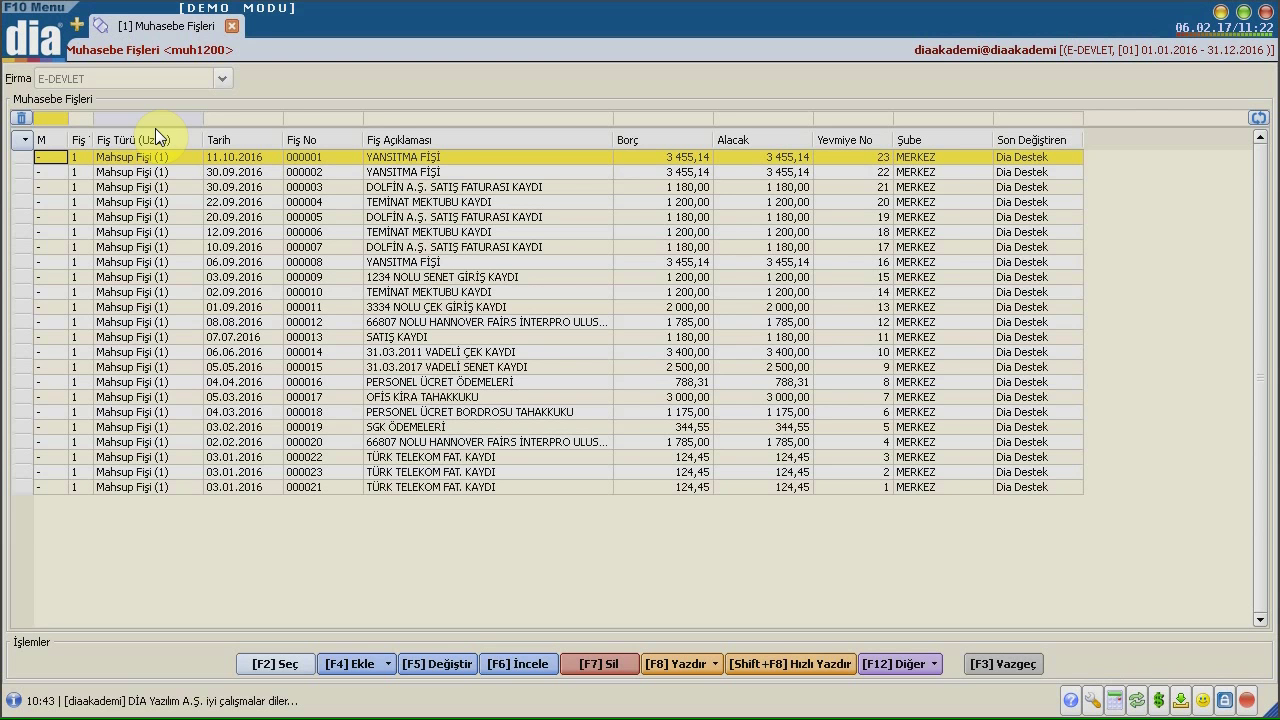
Open the TÜRK TELEKOM FAT. KAYDI voucher 000022 and examine the document date, number and type columns of its lines.
{"action": "double_click", "coordinate": [430, 457]}
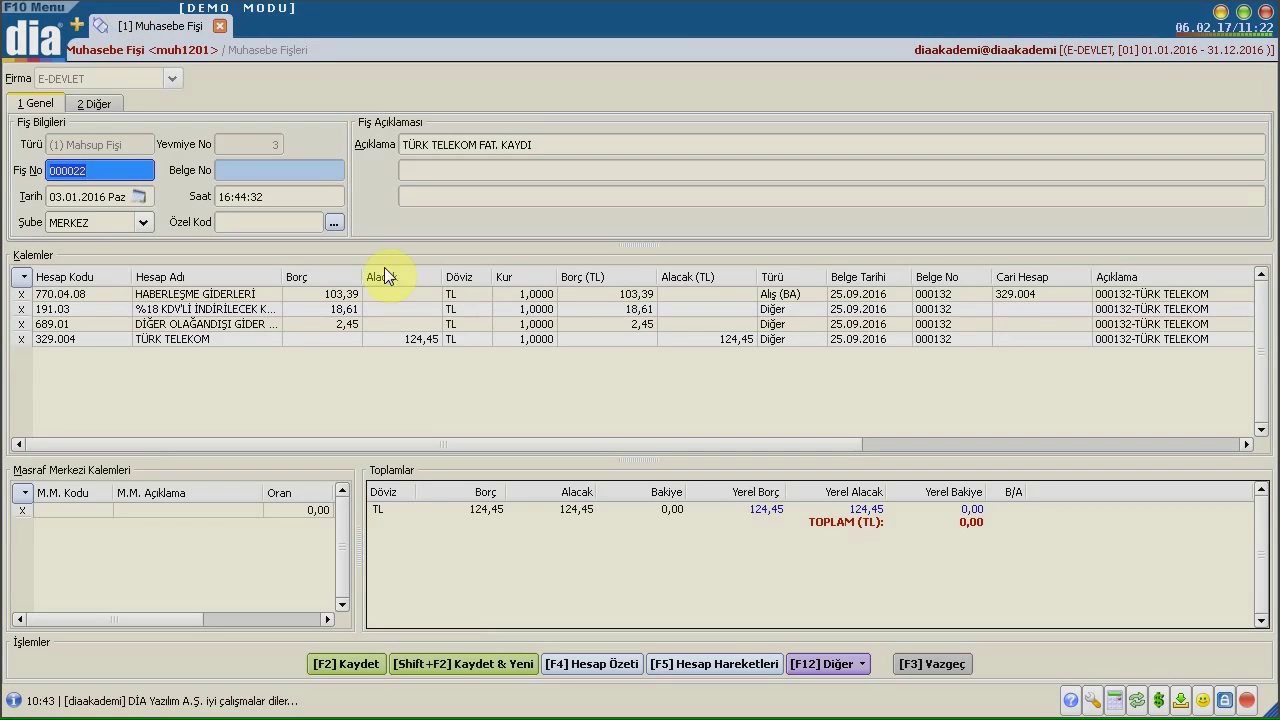
{"action": "left_click", "coordinate": [400, 442]}
{"action": "left_click_drag", "start_coordinate": [400, 442], "coordinate": [845, 450]}
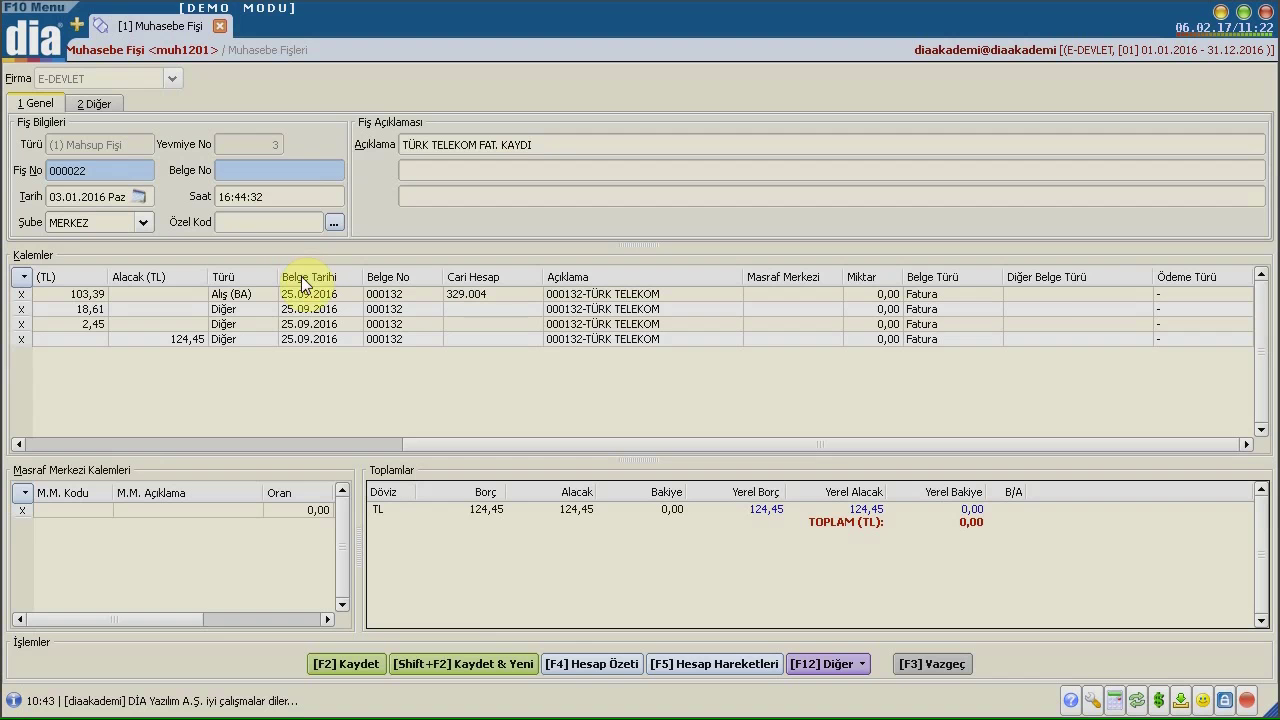
{"action": "left_click", "coordinate": [397, 310]}
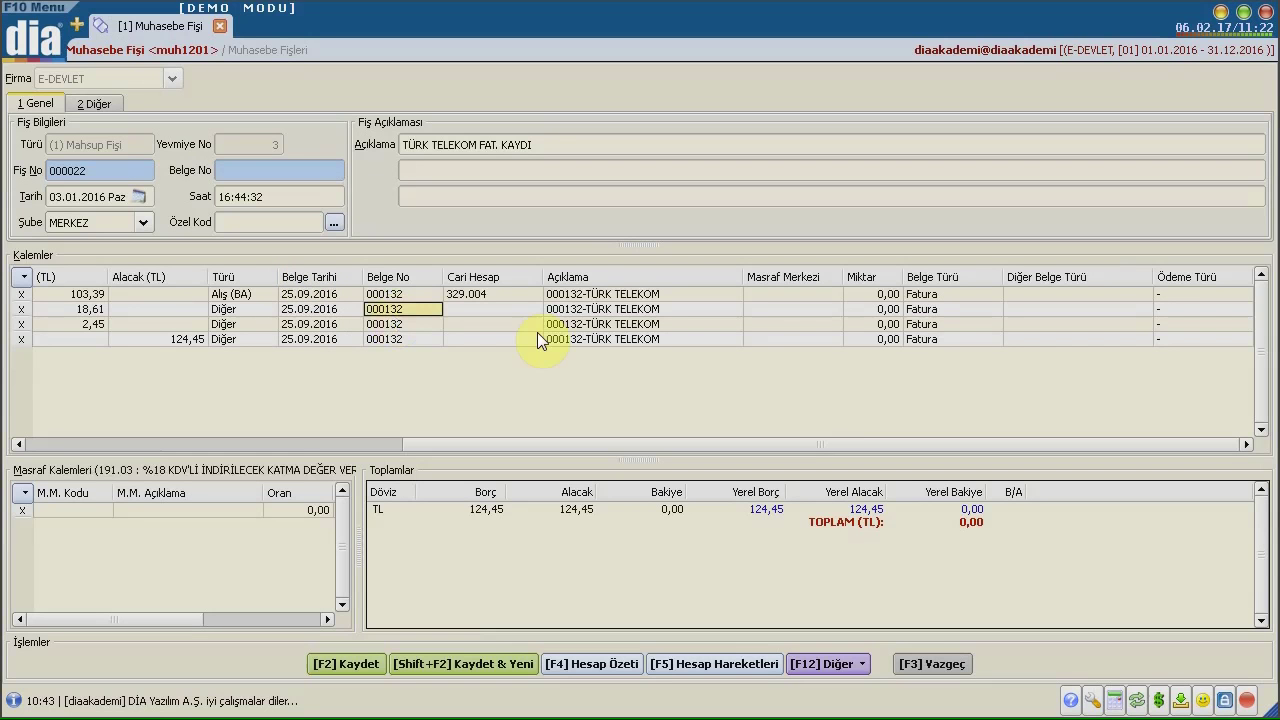
Set the Belge Türü of the 770.04.08 HABERLEŞME GİDERLERİ line to Diğer.
{"action": "left_click", "coordinate": [953, 297]}
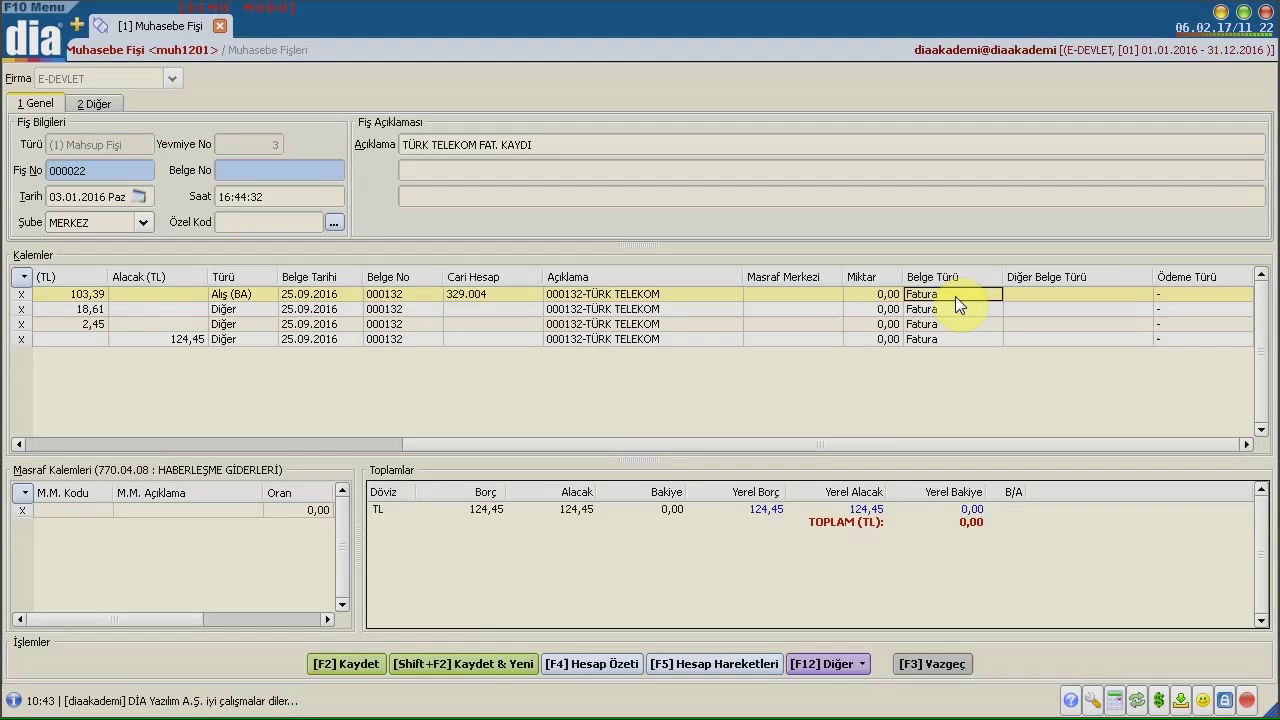
{"action": "left_click", "coordinate": [955, 296]}
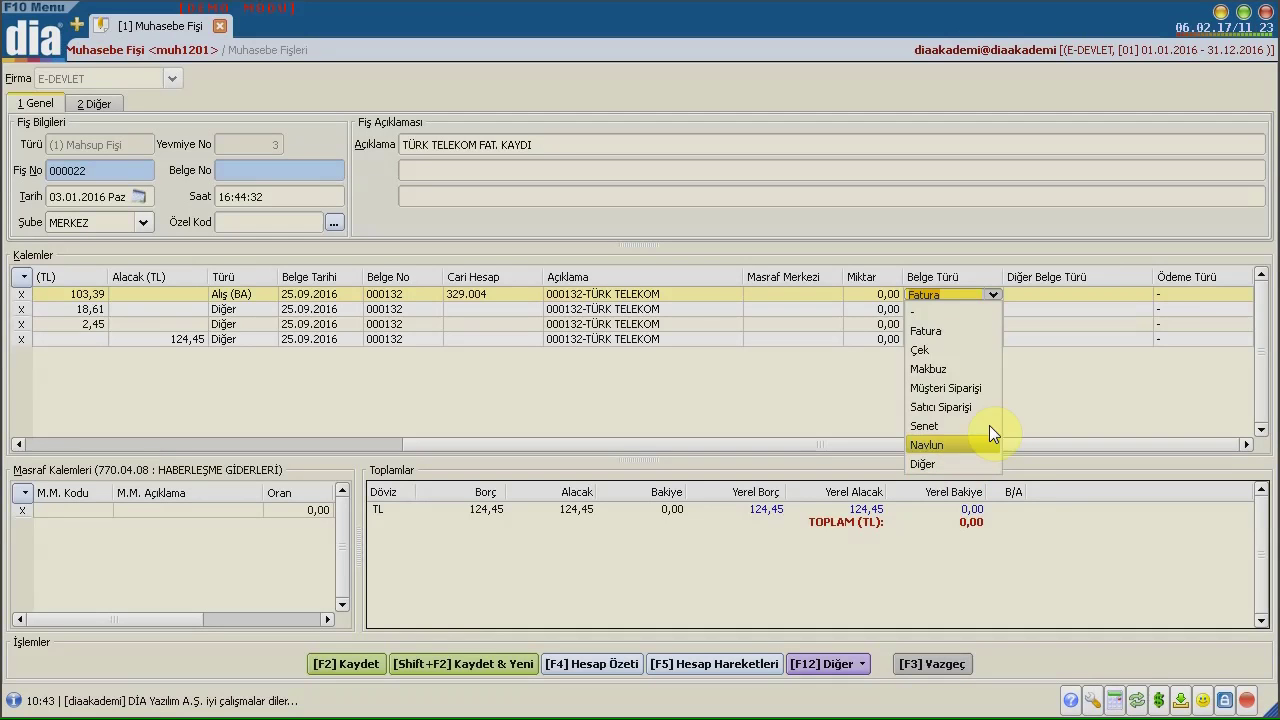
{"action": "left_click", "coordinate": [921, 463]}
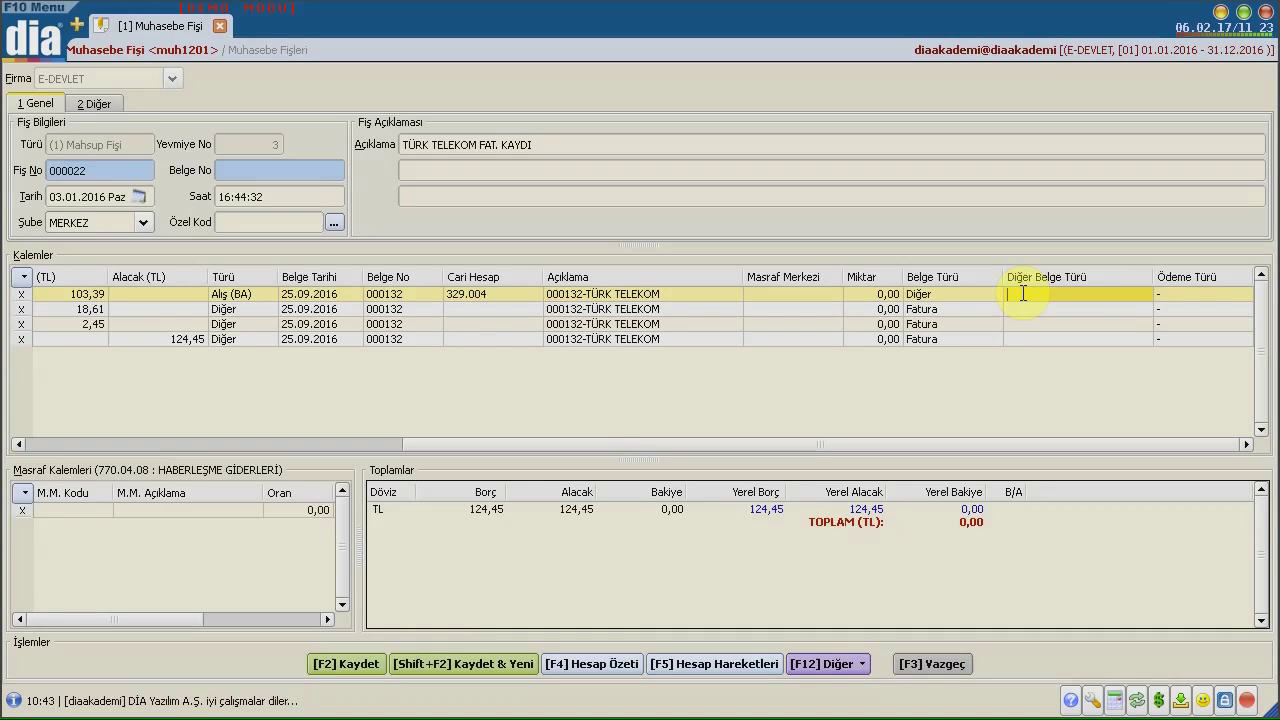
{"action": "left_click", "coordinate": [950, 296]}
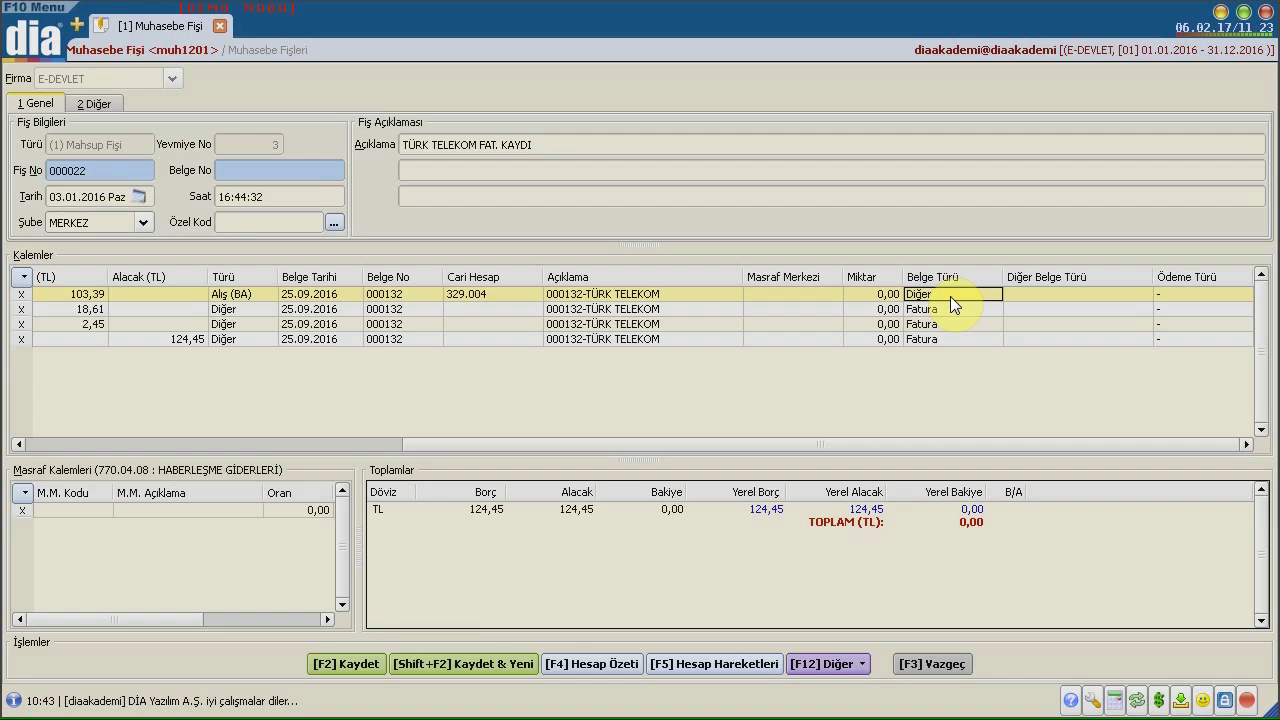
Set the Belge No of the 770.04.08 HABERLEŞME GİDERLERİ line to OCAK01.
{"action": "left_click", "coordinate": [421, 297]}
{"action": "left_click", "coordinate": [421, 297]}
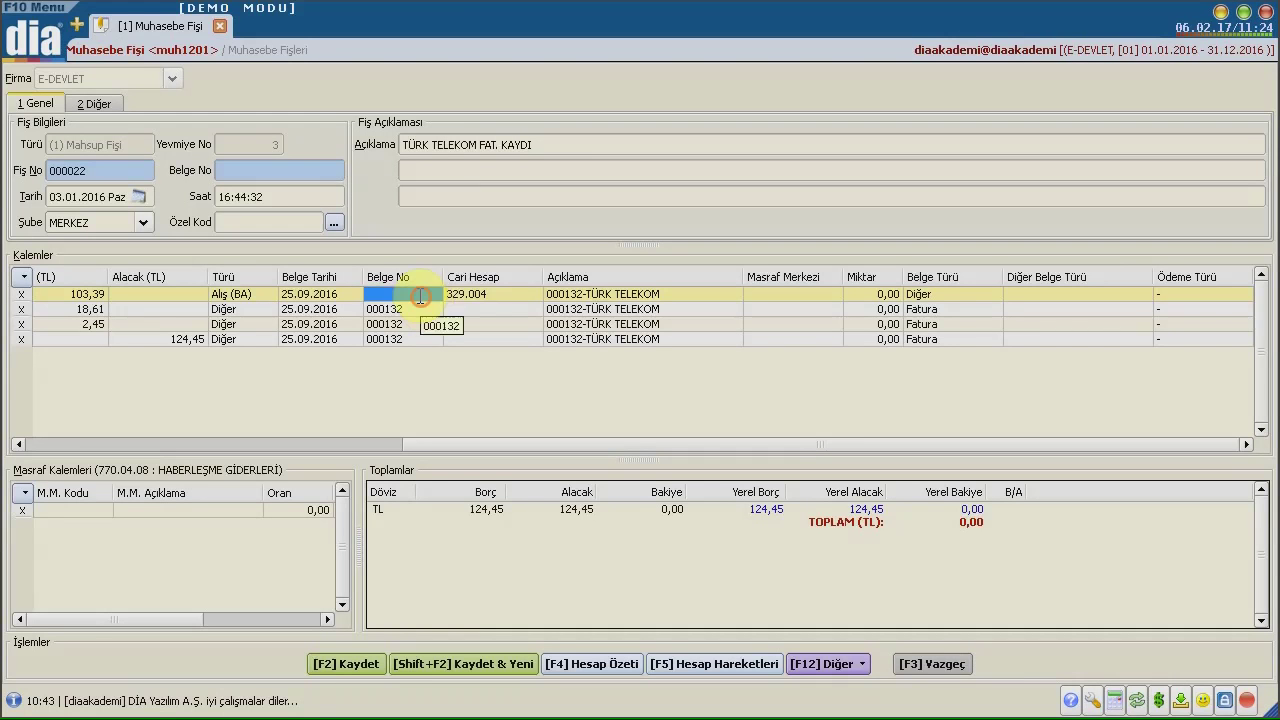
{"action": "type", "text": "OCAK01"}
{"action": "key", "text": "Return"}
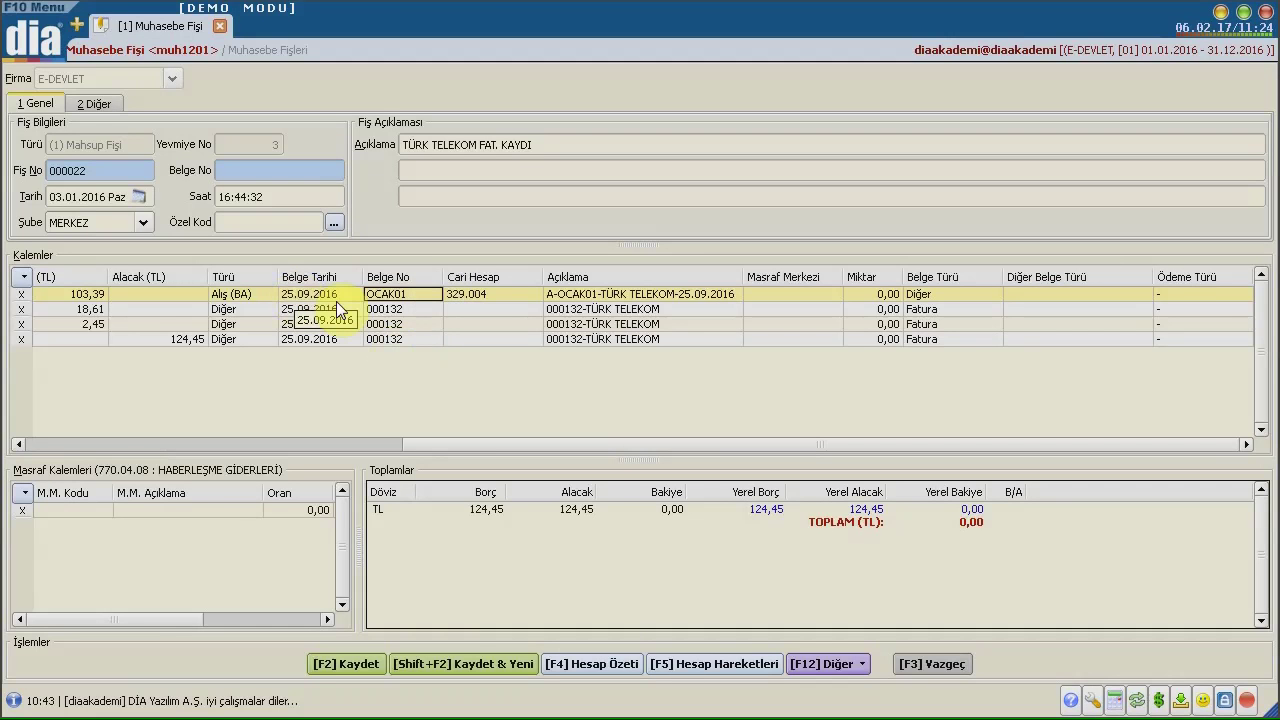
Keep the first line's Belge Türü as Diğer and enter ÇEK BODROSU İCMALİ as its Diğer Belge Türü.
{"action": "left_click", "coordinate": [922, 298]}
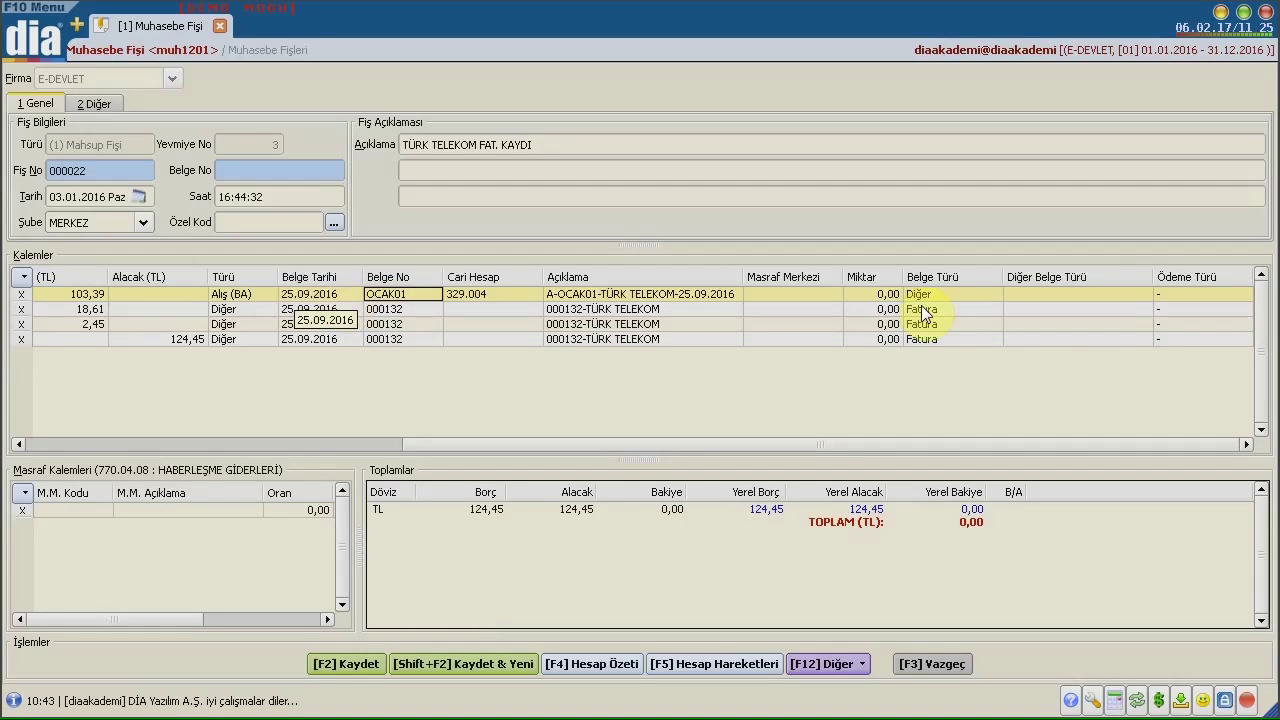
{"action": "left_click", "coordinate": [922, 298]}
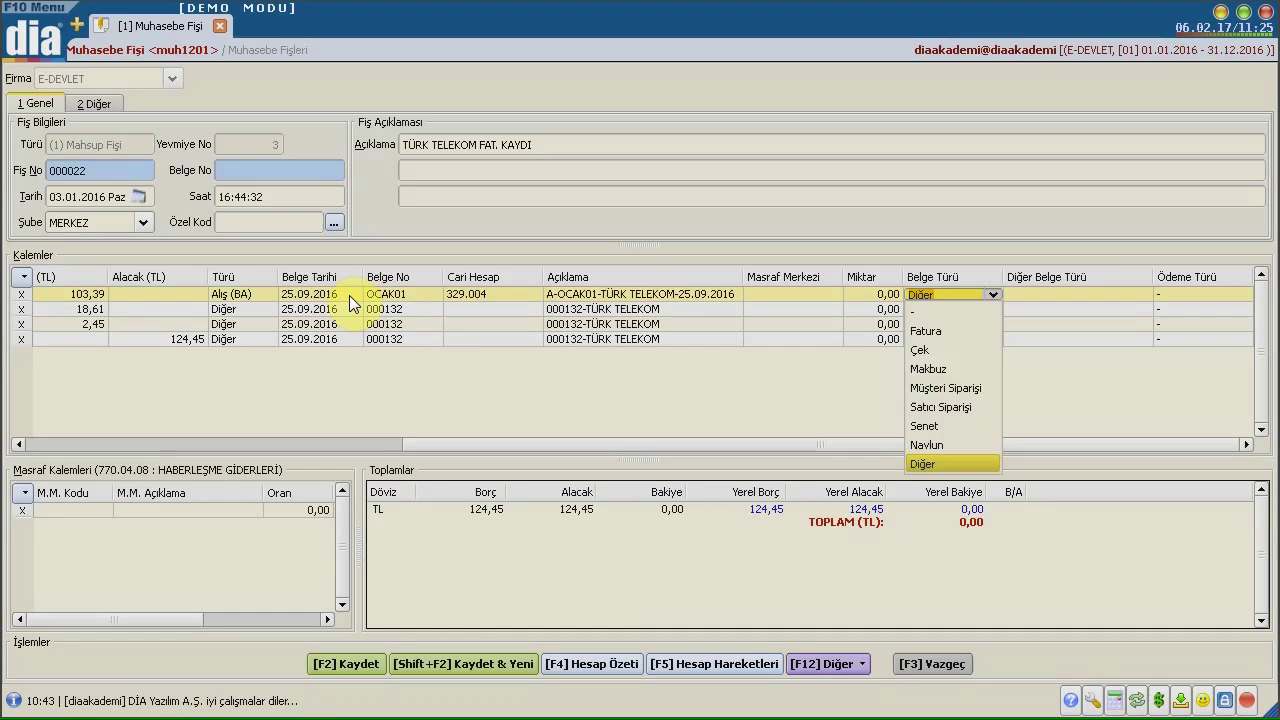
{"action": "left_click", "coordinate": [925, 463]}
{"action": "key", "text": "Tab"}
{"action": "type", "text": "ÇEK BODROSU İ"}
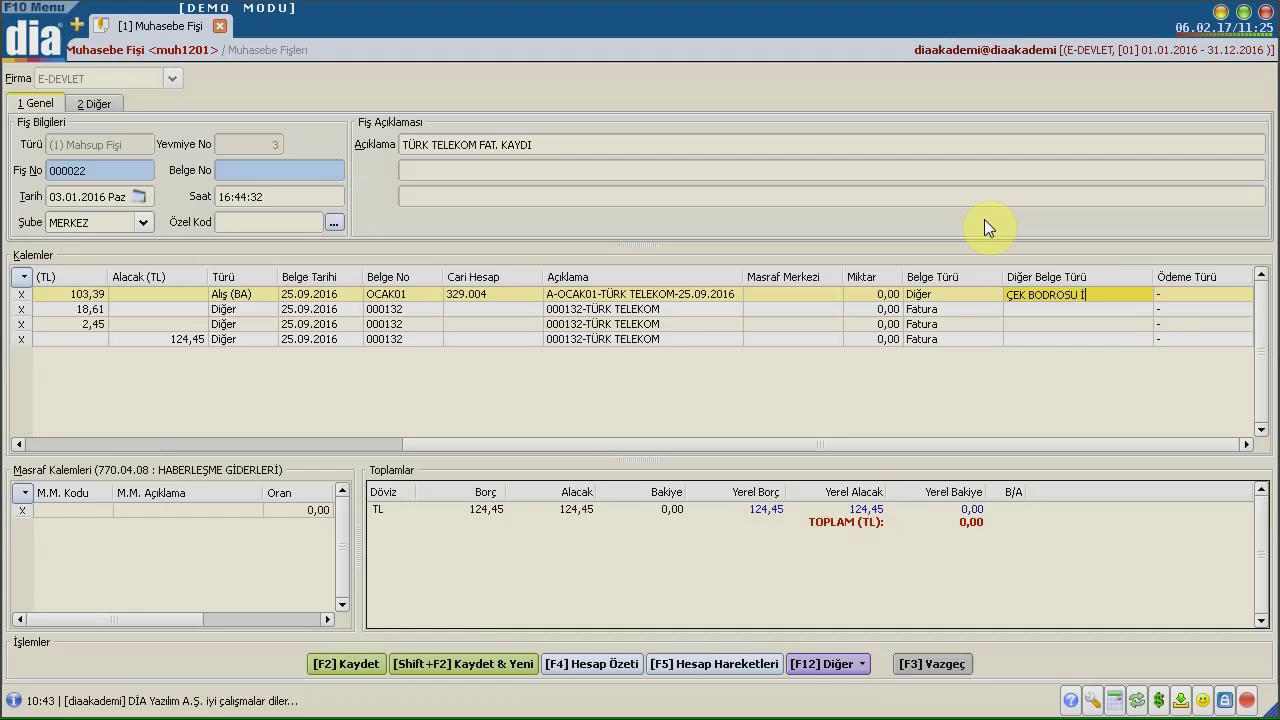
{"action": "type", "text": "CMALİ"}
{"action": "left_click", "coordinate": [847, 440]}
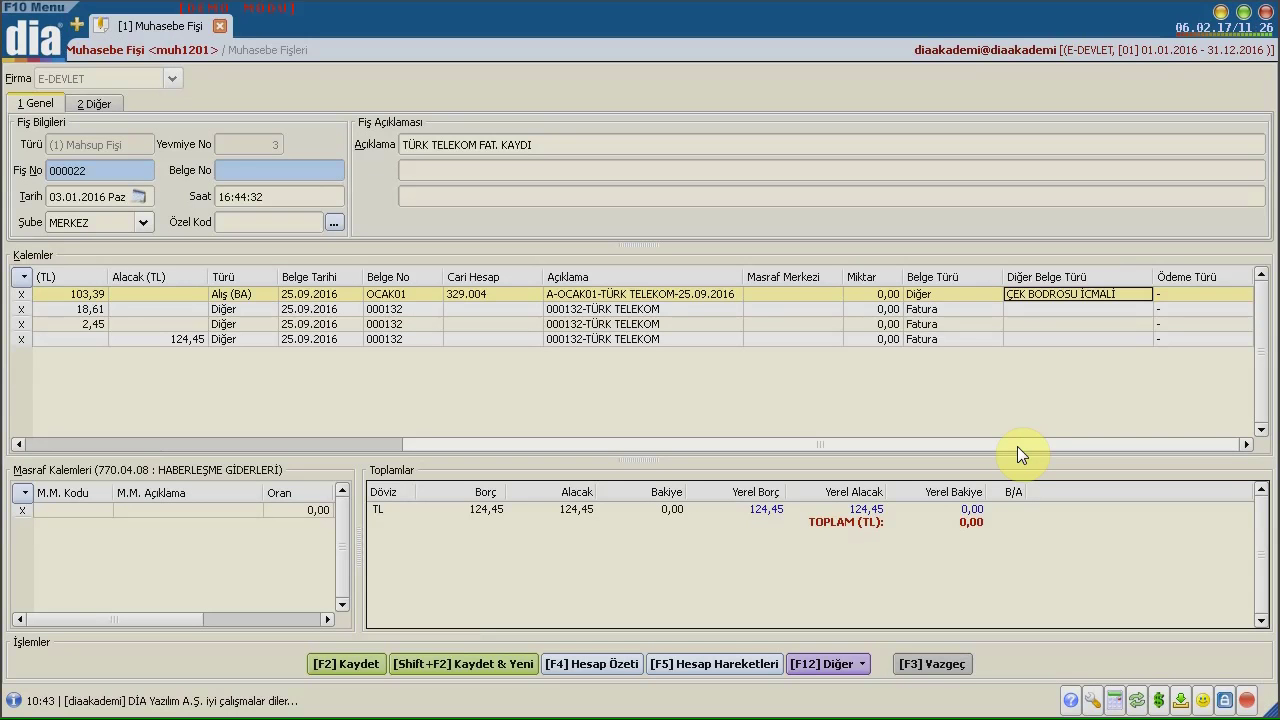
Look at the Ödeme Türü options for the first line, and close the voucher without saving its changes.
{"action": "left_click", "coordinate": [1216, 295]}
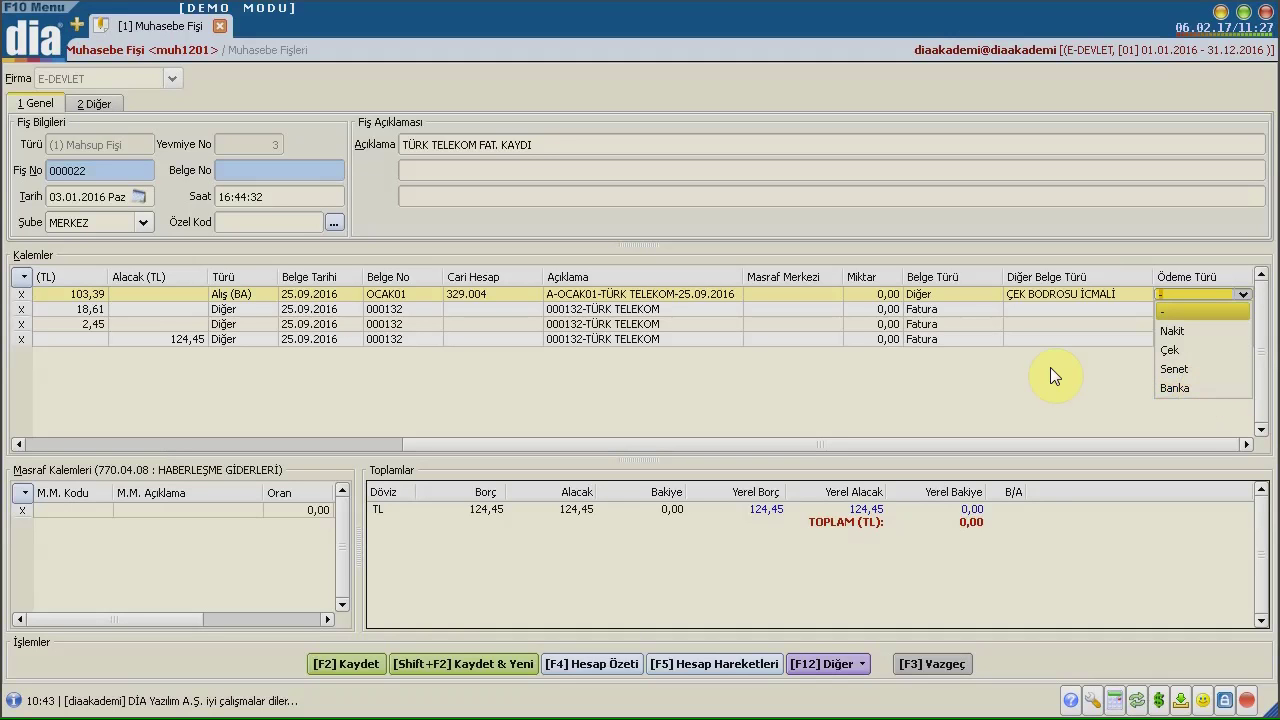
{"action": "left_click", "coordinate": [951, 660]}
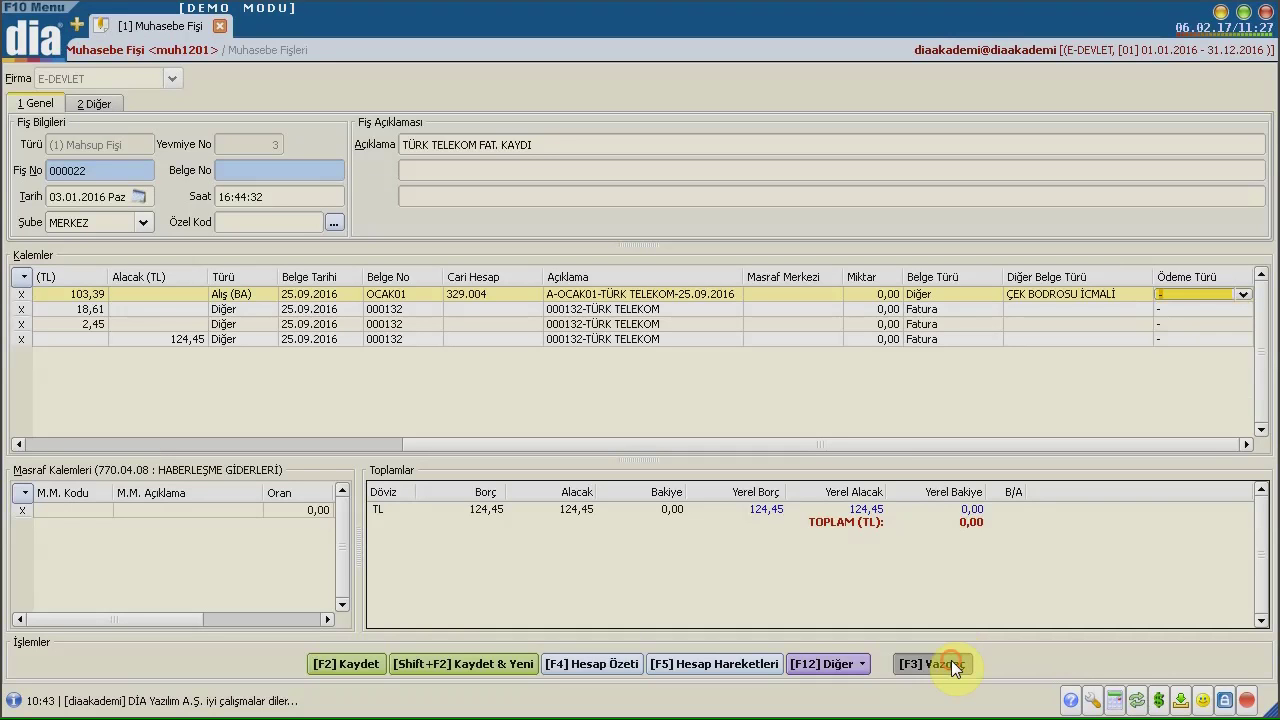
{"action": "left_click", "coordinate": [771, 389]}
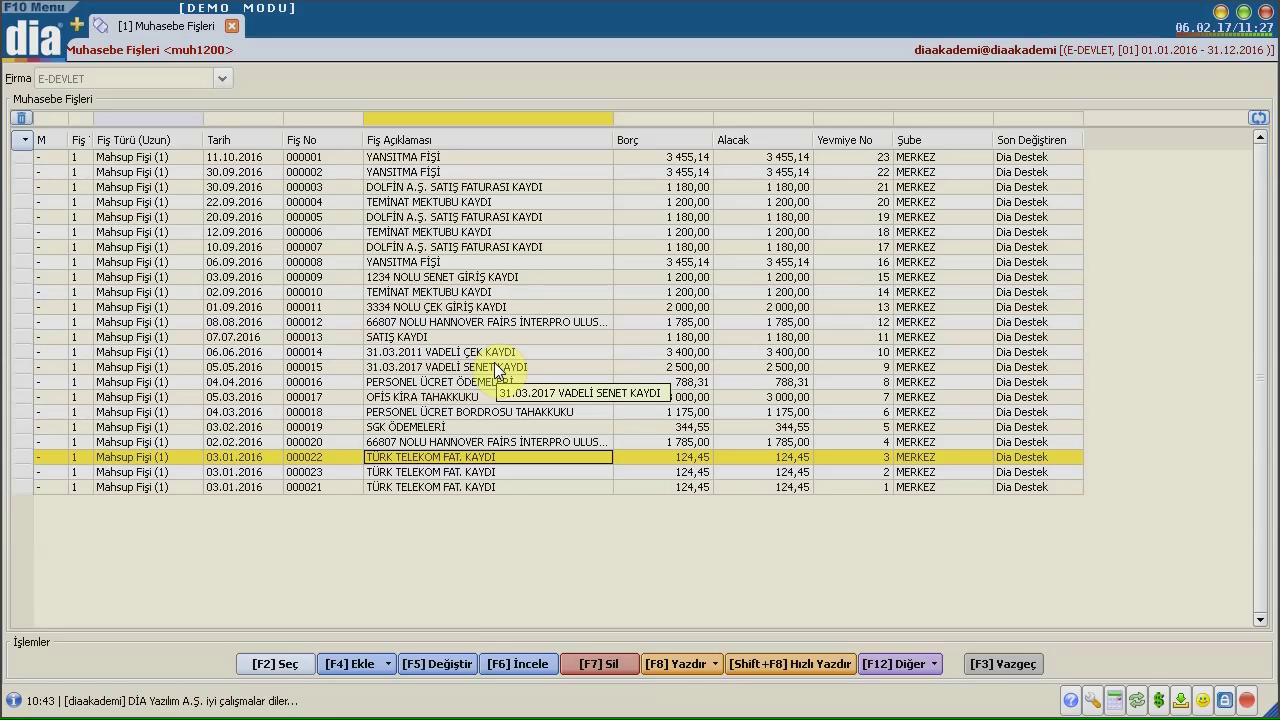
View the YANSITMA FİŞİ voucher 000002, examine the document number, document type and description of its lines, and close it.
{"action": "left_click", "coordinate": [437, 171]}
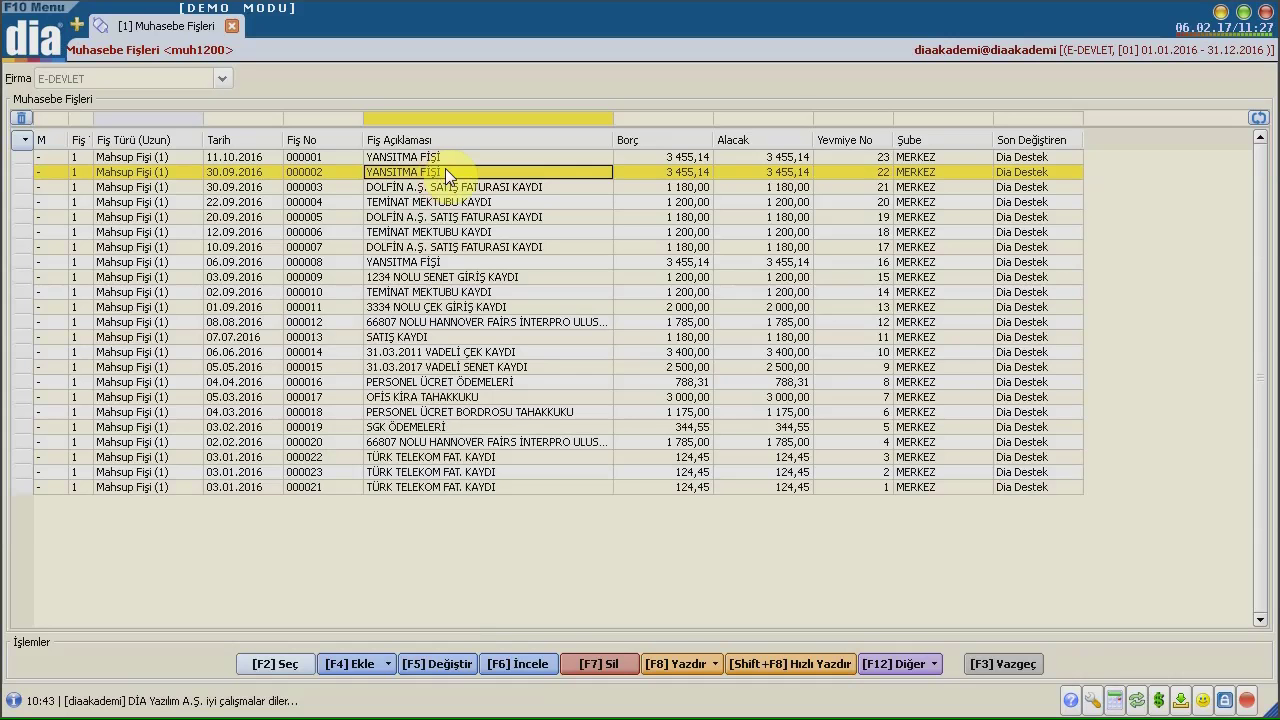
{"action": "left_click", "coordinate": [514, 664]}
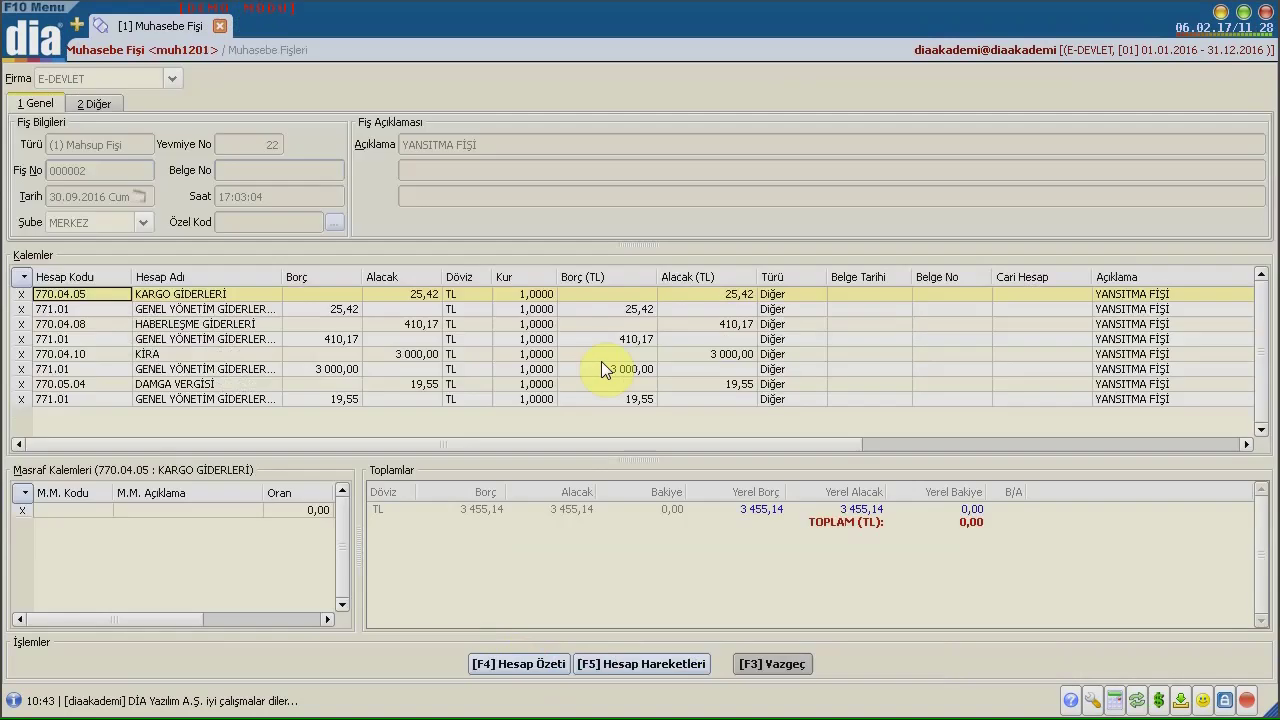
{"action": "left_click", "coordinate": [858, 293]}
{"action": "left_click_drag", "start_coordinate": [822, 449], "coordinate": [1137, 438]}
{"action": "left_click", "coordinate": [775, 354]}
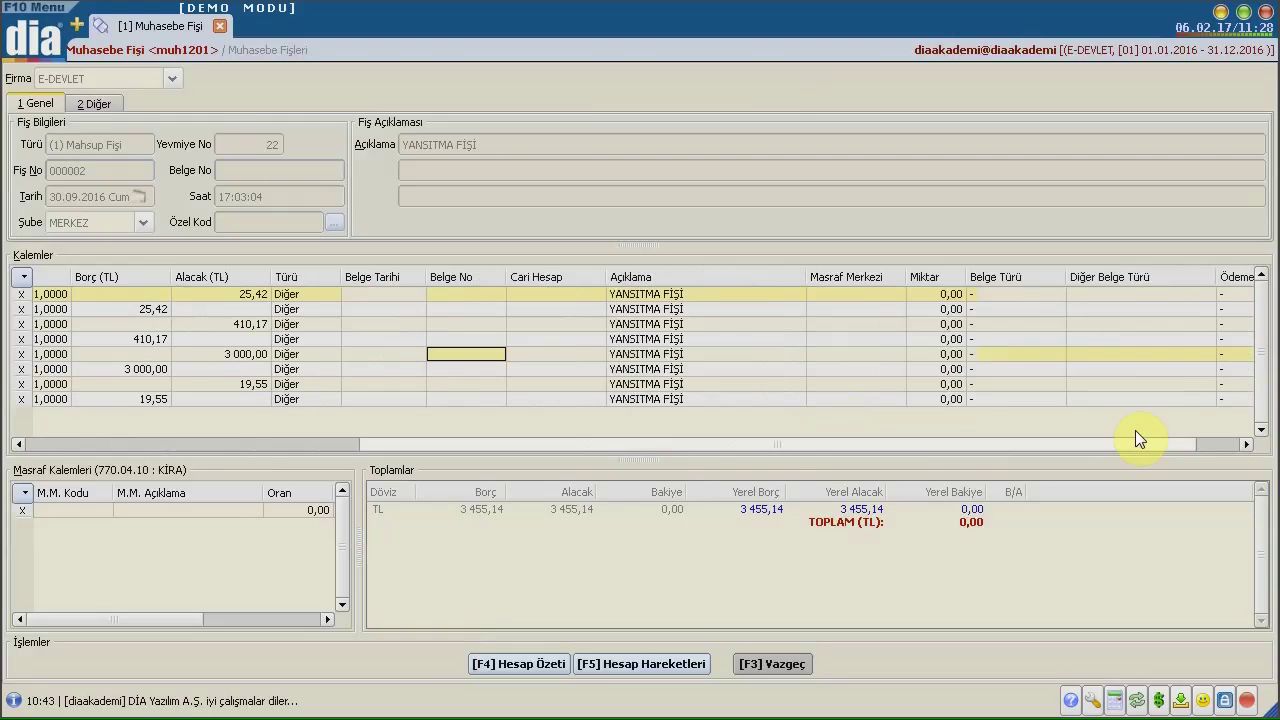
{"action": "left_click", "coordinate": [1013, 314]}
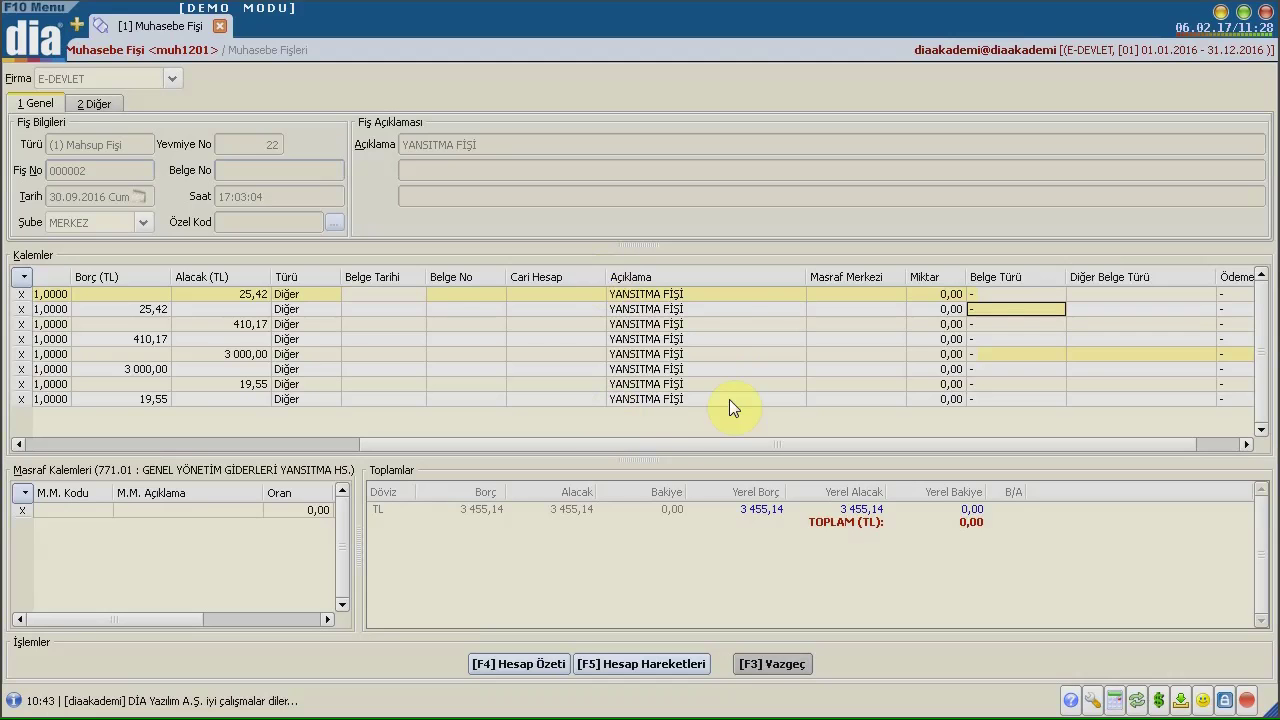
{"action": "left_click", "coordinate": [732, 329]}
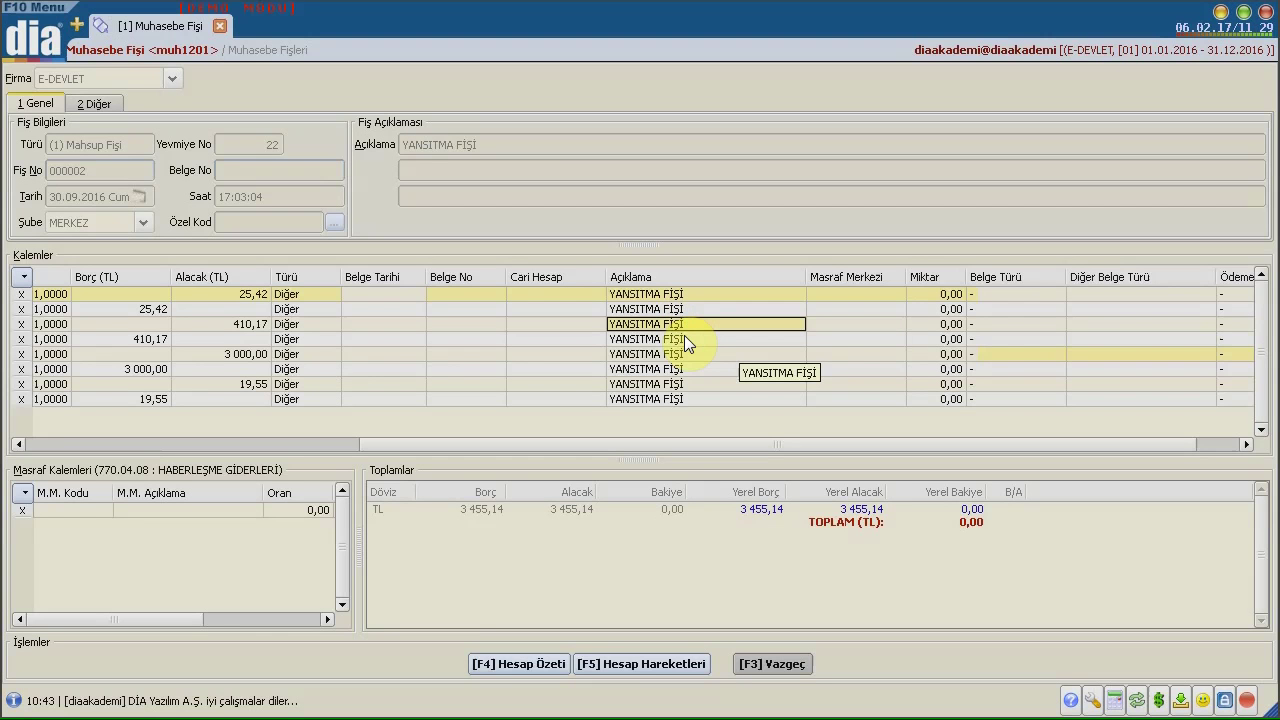
{"action": "left_click", "coordinate": [615, 322]}
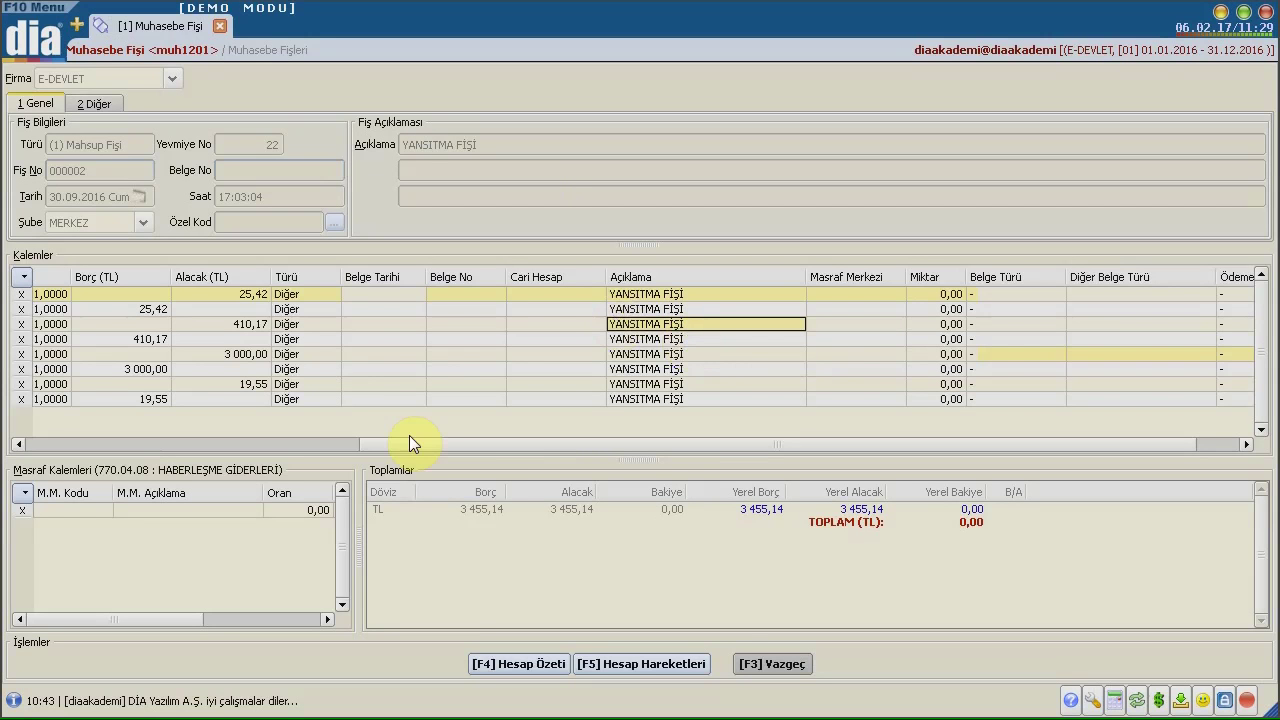
{"action": "left_click", "coordinate": [772, 663]}
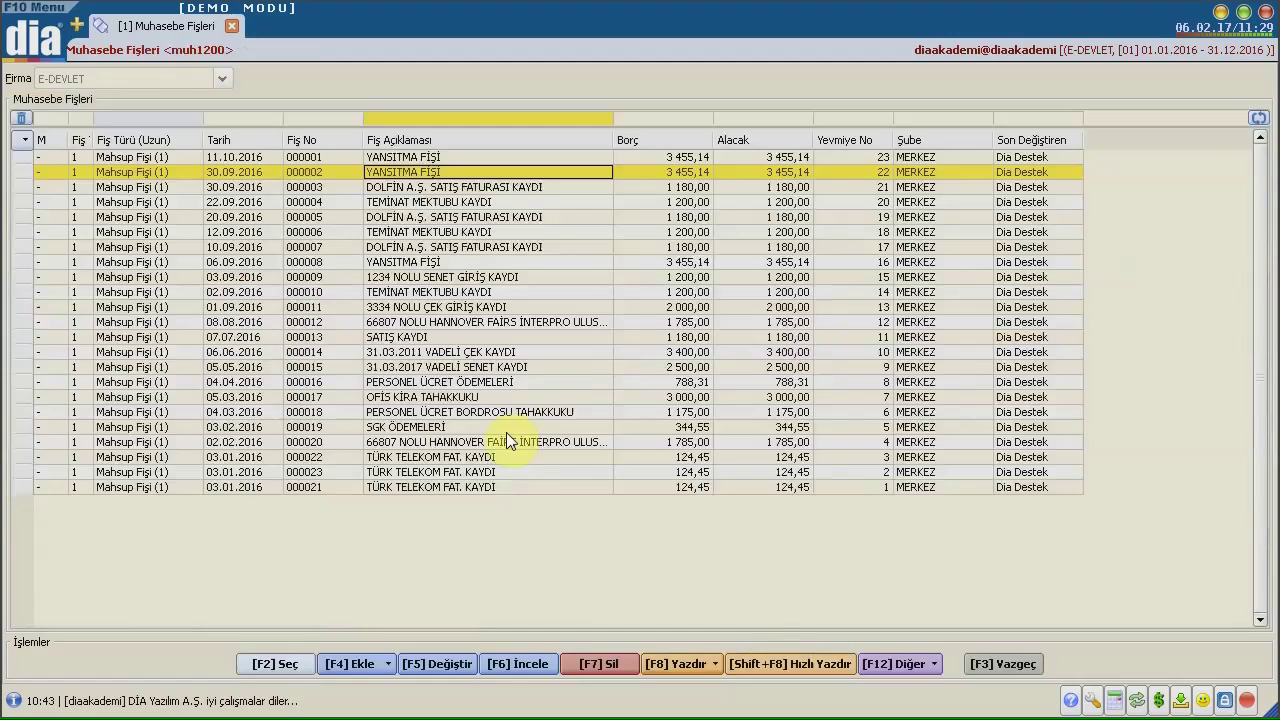